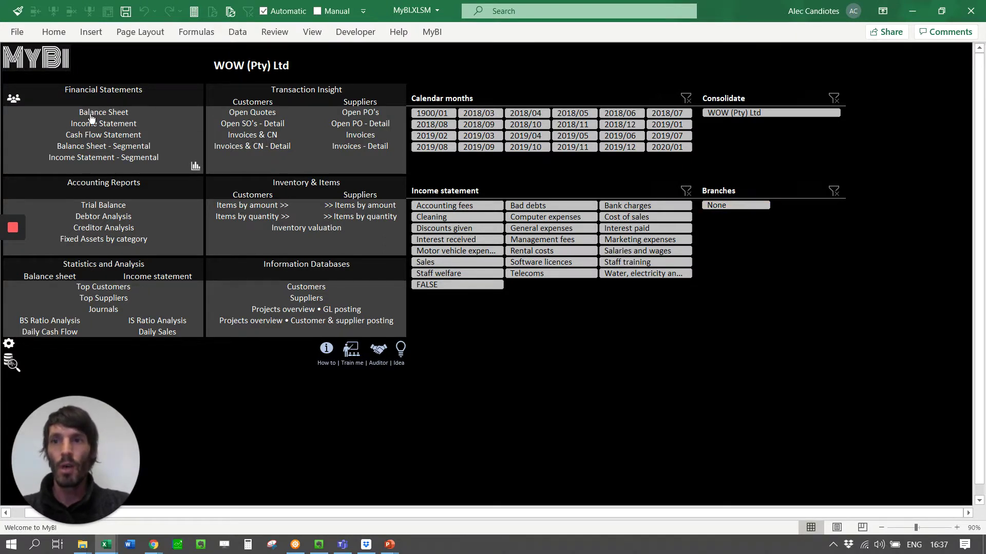
Review the Balance Sheet report and the management accounts' Balance sheet from the MyBI menu.
{"action": "left_click", "coordinate": [112, 113]}
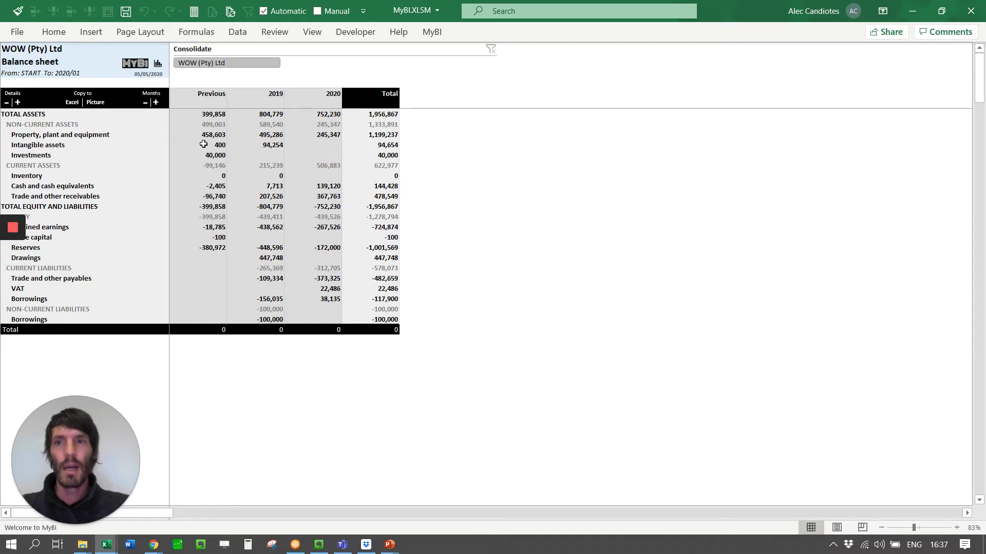
{"action": "left_click", "coordinate": [136, 63]}
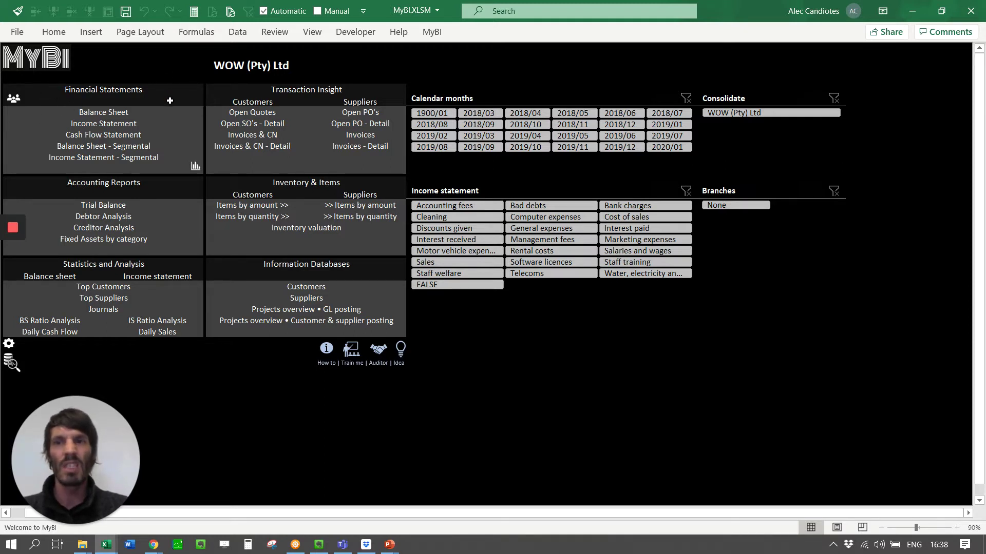
{"action": "left_click", "coordinate": [14, 100]}
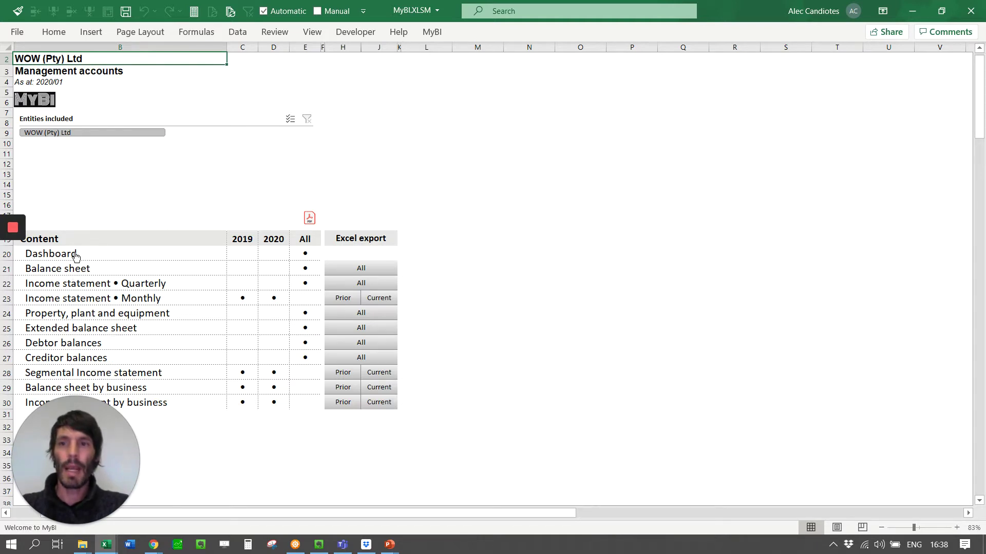
{"action": "left_click", "coordinate": [74, 269]}
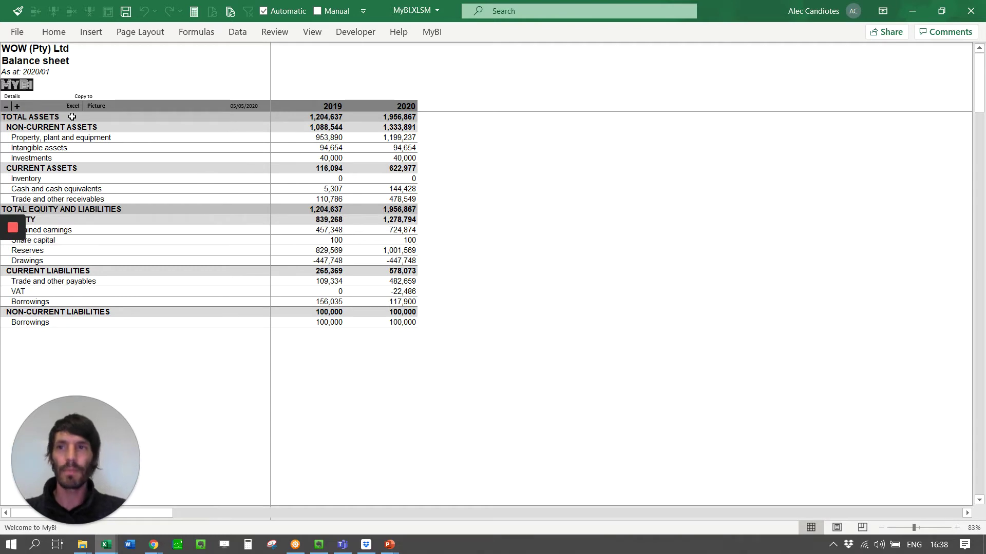
{"action": "left_click", "coordinate": [21, 85]}
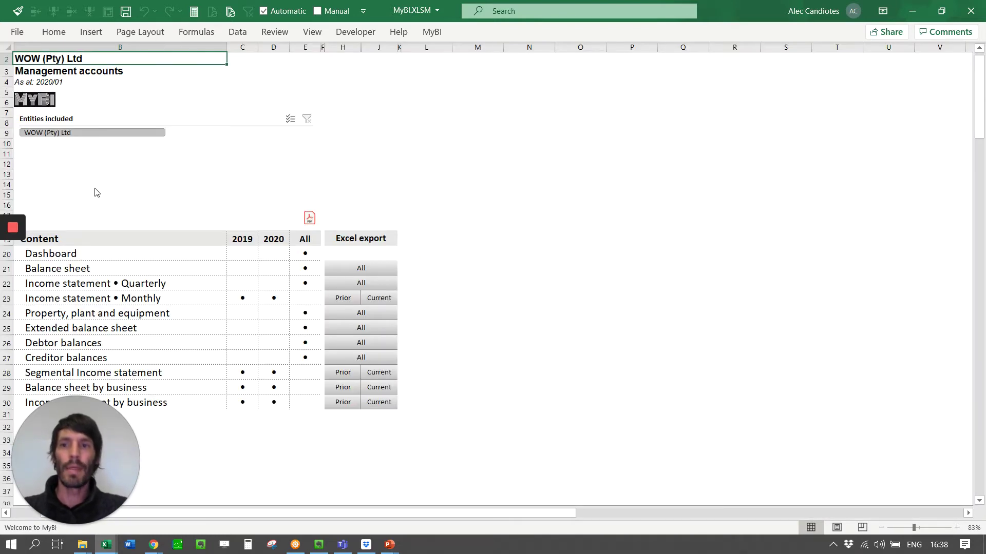
View the Dashboard, then publish the WOW (Pty) Ltd management accounts as ManAccs.pdf.
{"action": "left_click", "coordinate": [69, 255]}
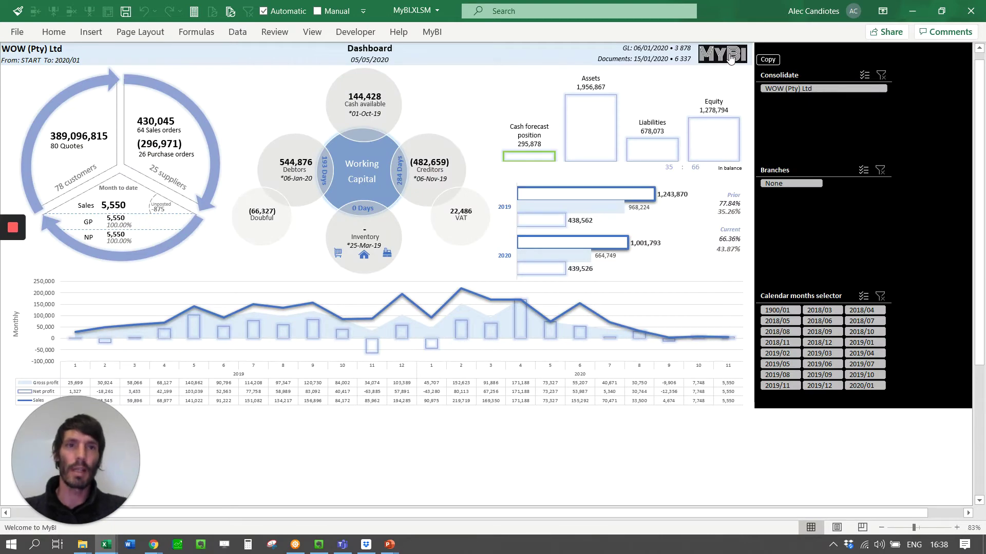
{"action": "left_click", "coordinate": [729, 58]}
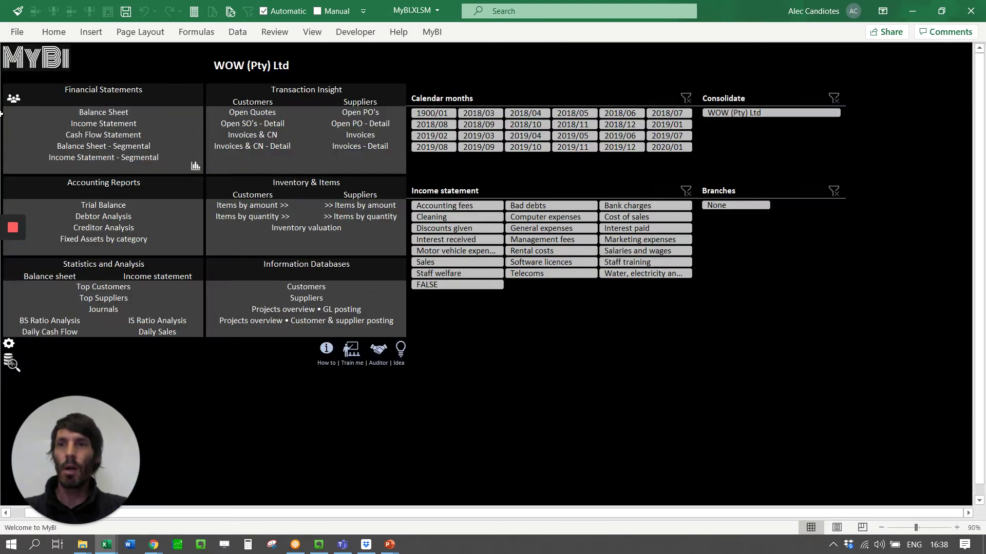
{"action": "left_click", "coordinate": [10, 102]}
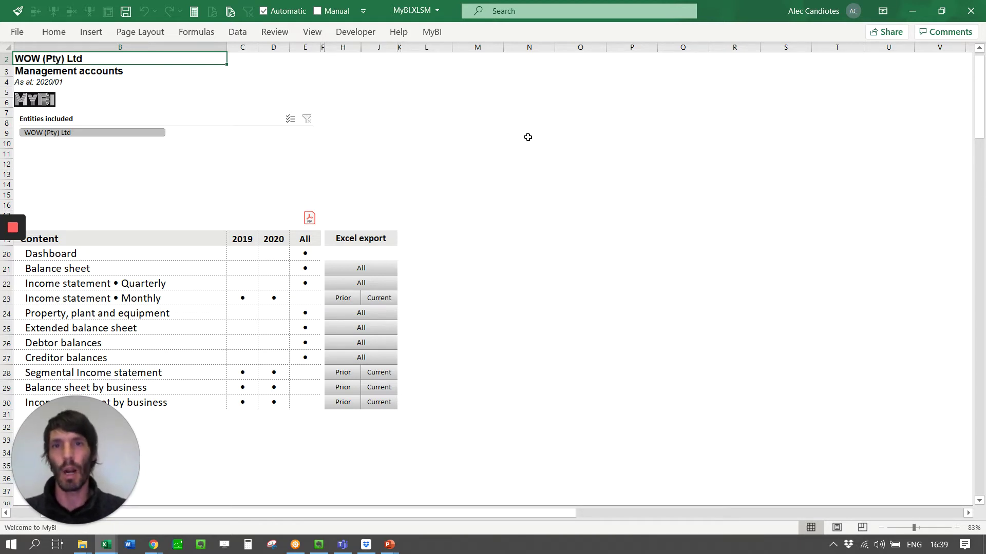
{"action": "left_click", "coordinate": [309, 218]}
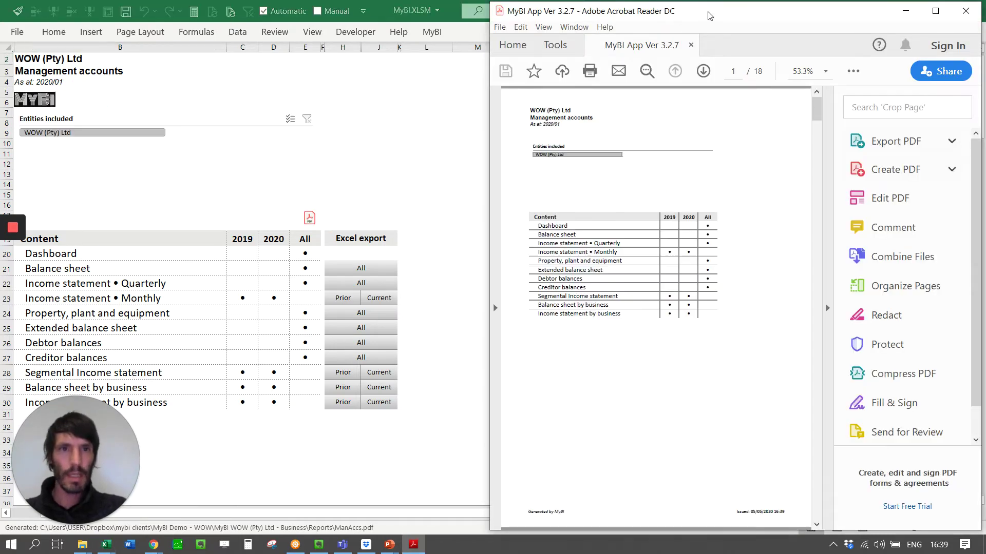
Maximize the PDF and page from the Dashboard through to the Extended balance sheet.
{"action": "double_click", "coordinate": [569, 36]}
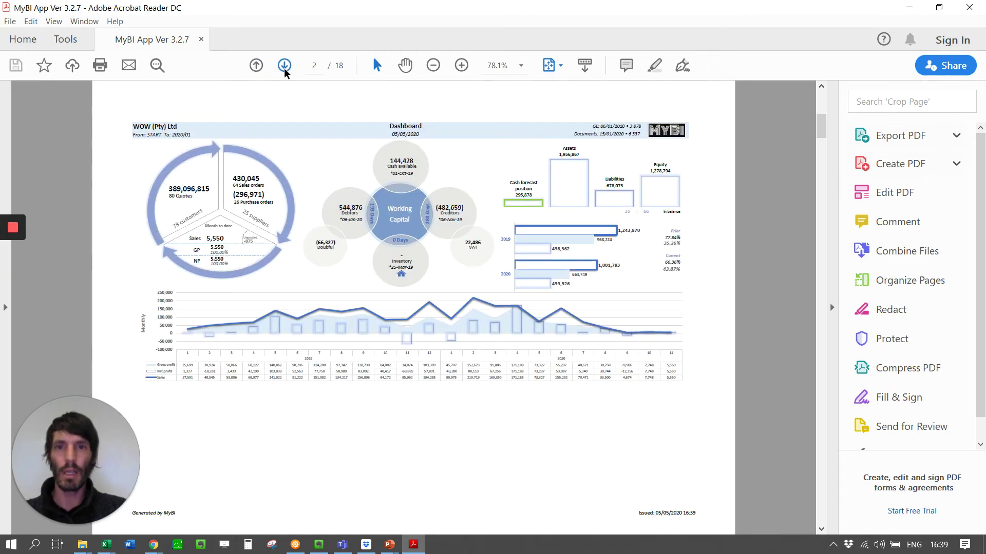
{"action": "left_click", "coordinate": [284, 66]}
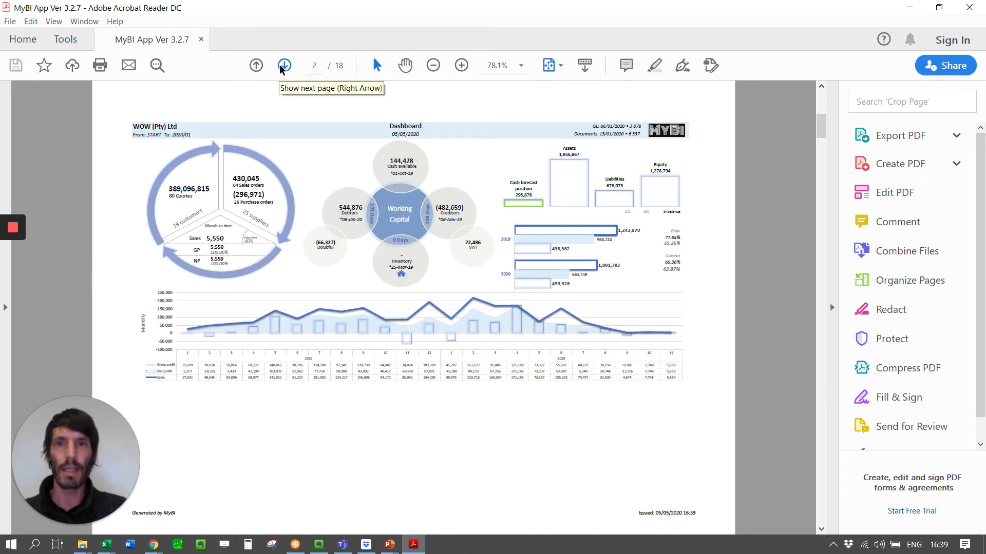
{"action": "left_click", "coordinate": [259, 64]}
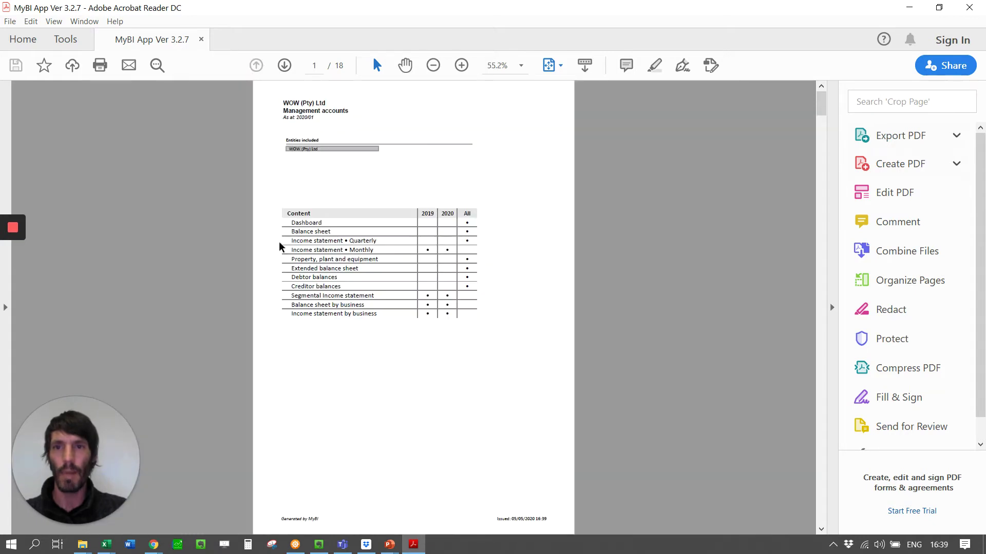
{"action": "left_click", "coordinate": [285, 68]}
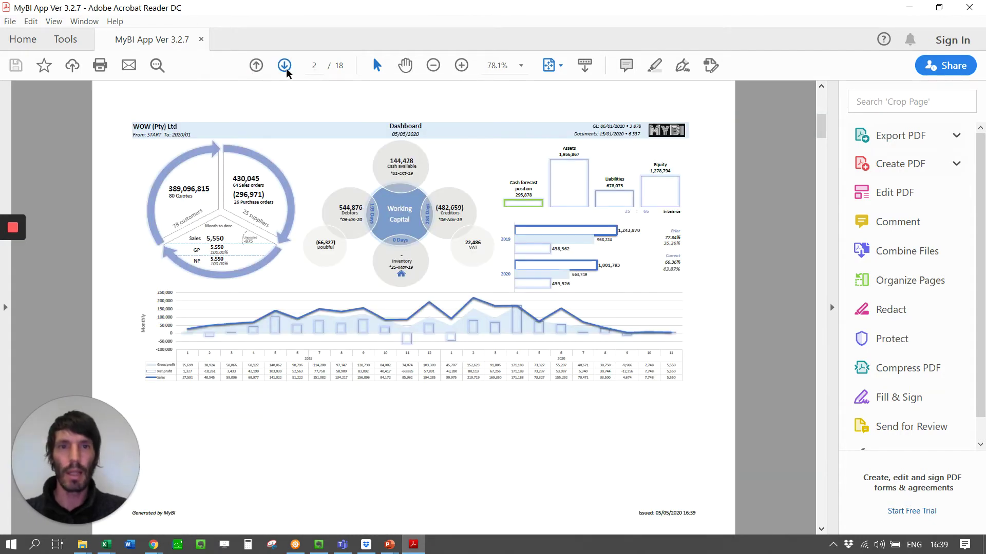
{"action": "left_click", "coordinate": [286, 68]}
{"action": "left_click", "coordinate": [284, 65]}
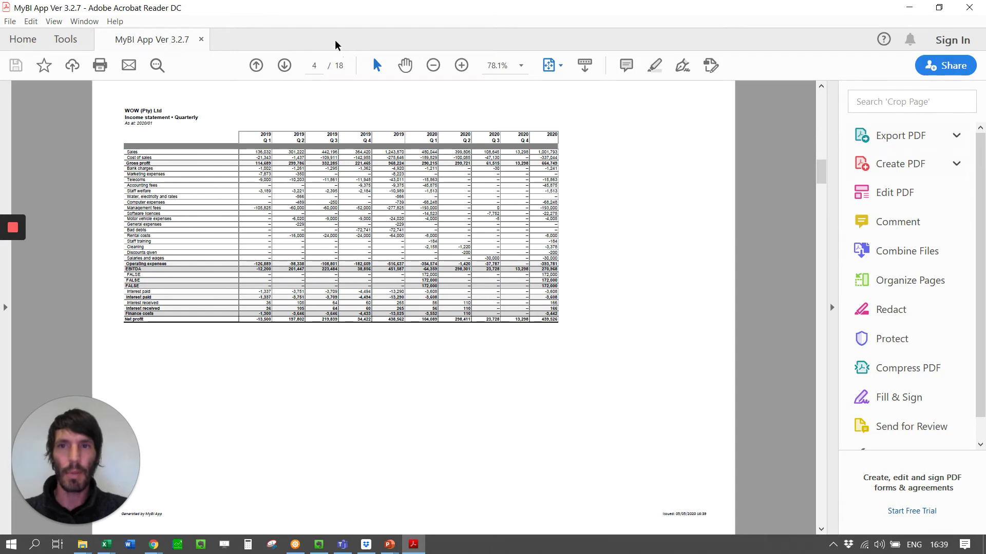
{"action": "left_click", "coordinate": [284, 66]}
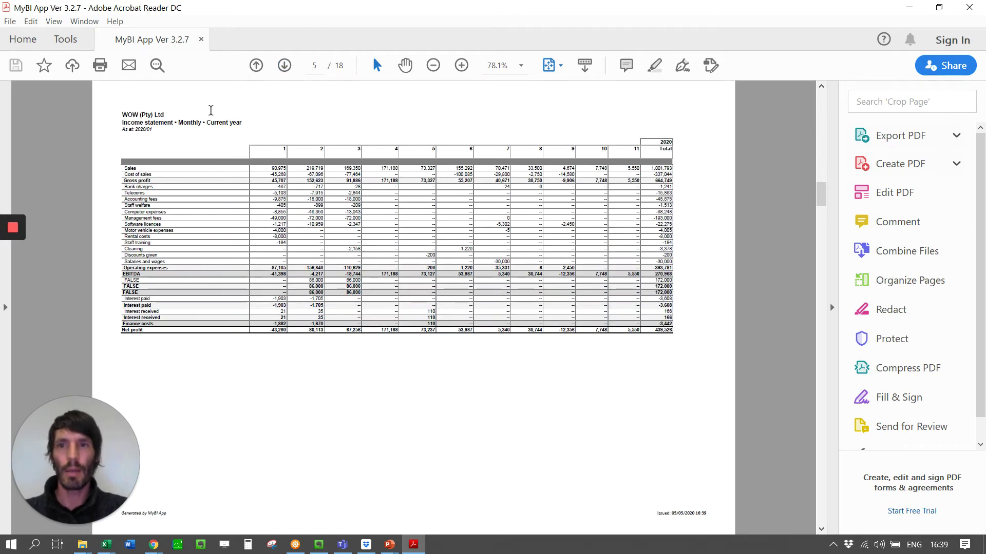
{"action": "left_click", "coordinate": [284, 66]}
{"action": "left_click", "coordinate": [284, 66]}
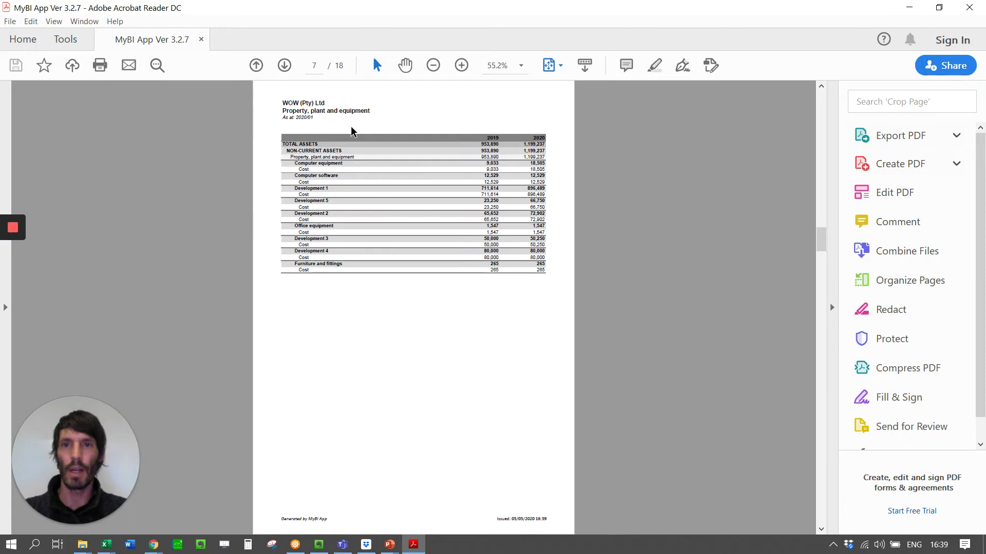
{"action": "left_click", "coordinate": [284, 66]}
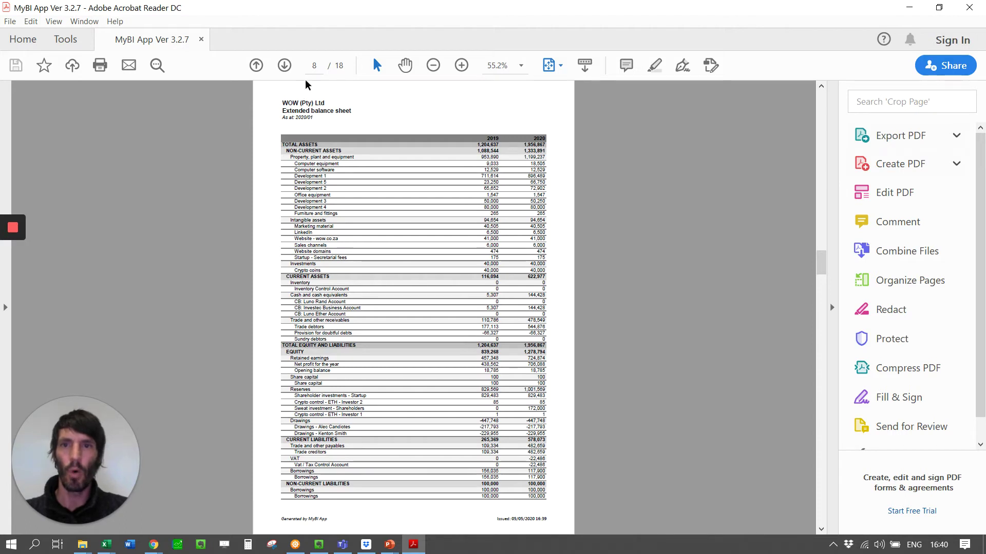
Check the Debtor, Creditor and Segmental Income pages, then return to MyBI.XLSM.
{"action": "left_click", "coordinate": [286, 66]}
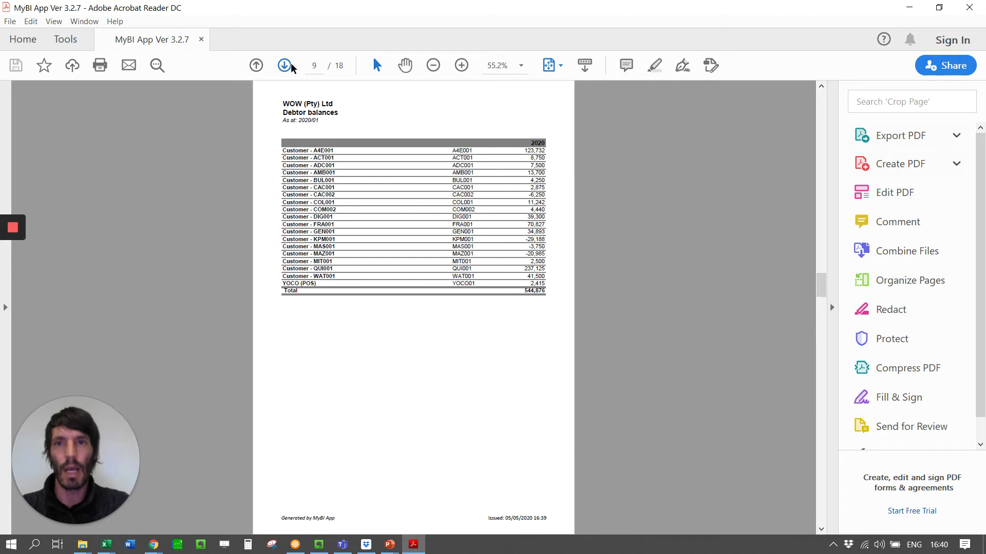
{"action": "left_click", "coordinate": [285, 65]}
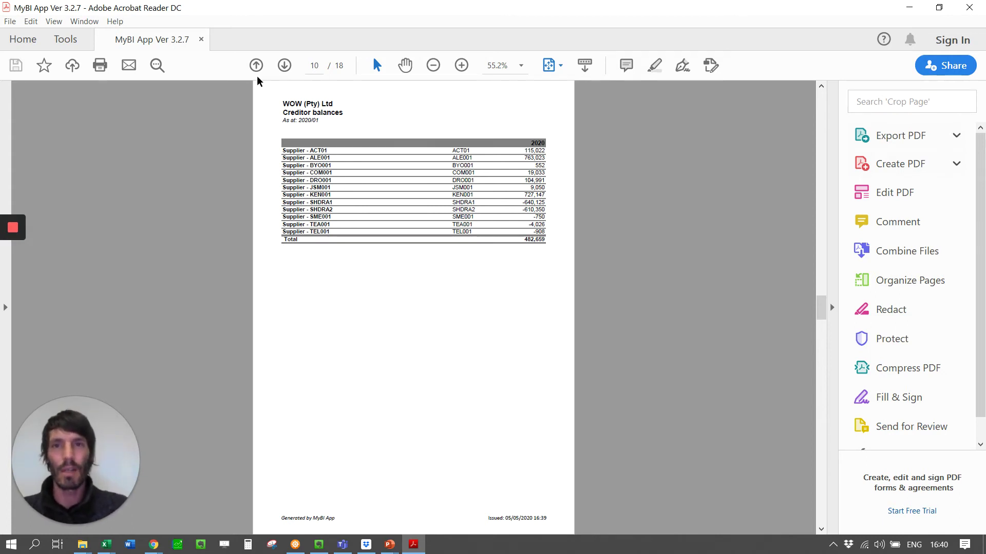
{"action": "left_click", "coordinate": [282, 69]}
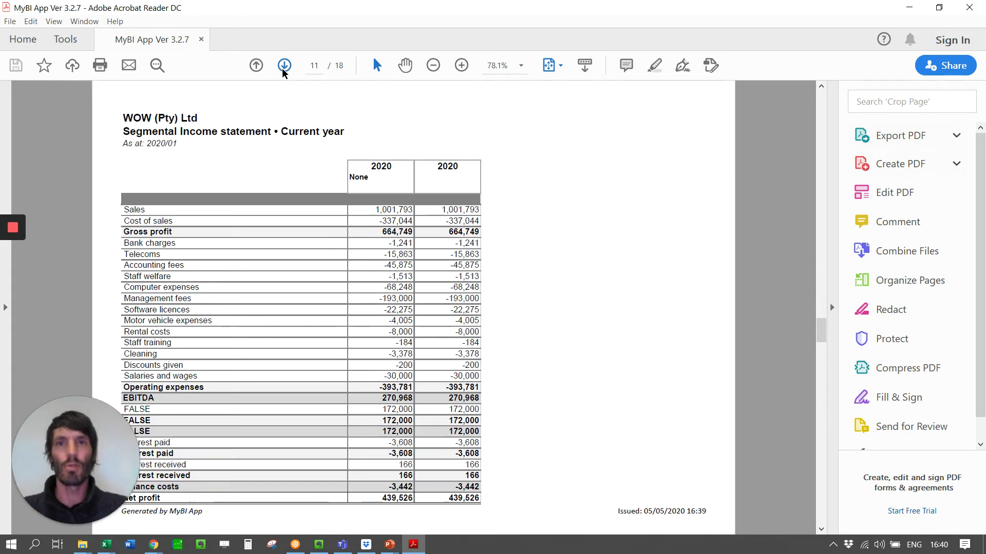
{"action": "left_click", "coordinate": [257, 65]}
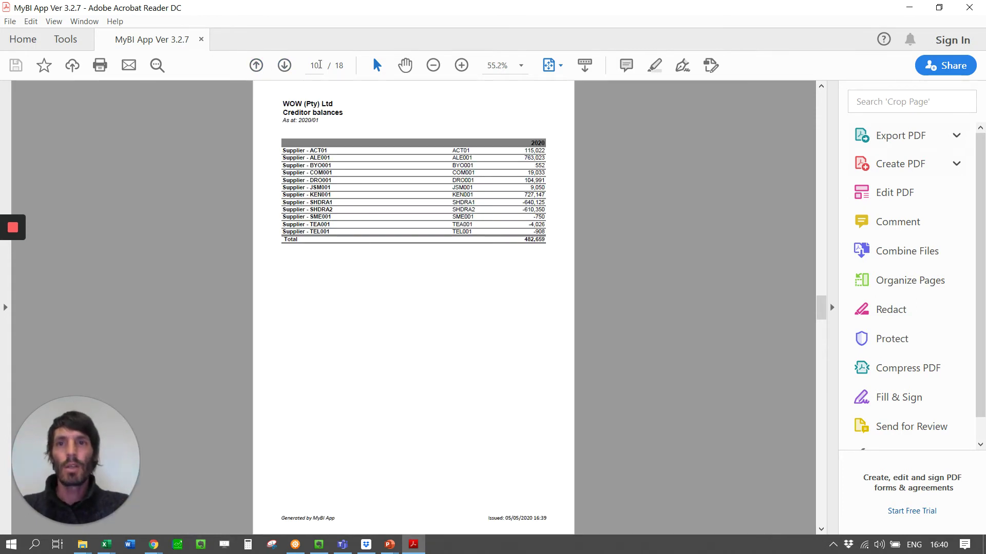
{"action": "left_click", "coordinate": [284, 69]}
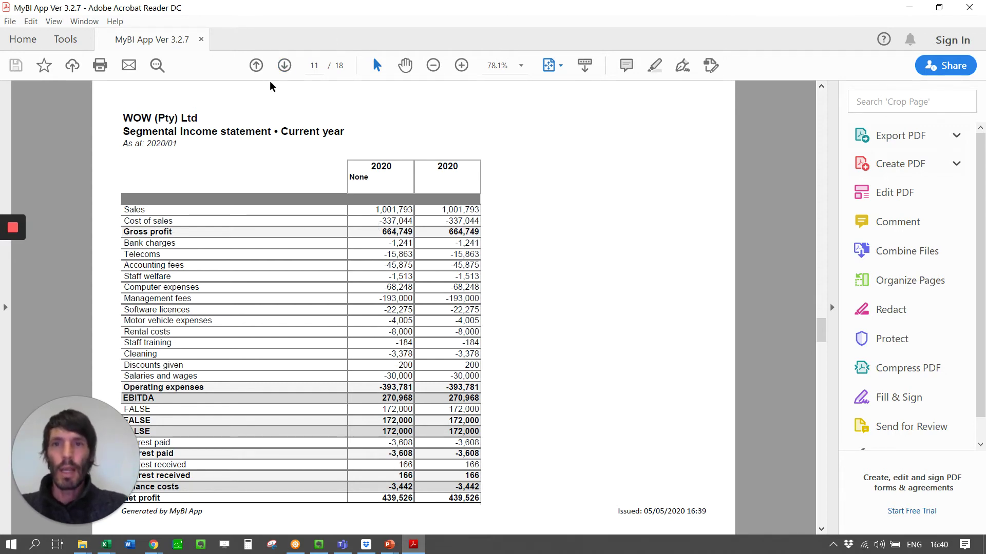
{"action": "key", "text": "alt+Tab"}
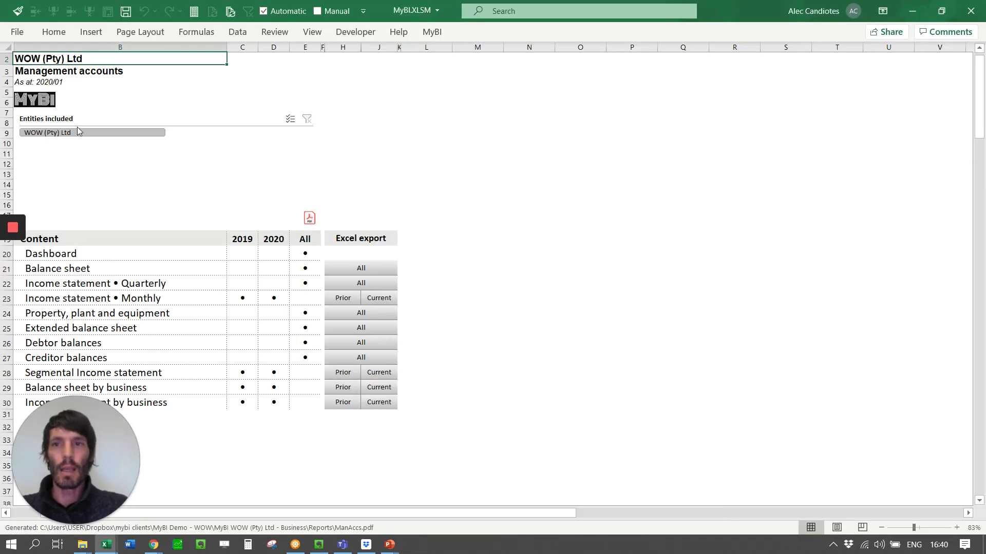
Revisit the Dashboard, then export the 2019/11 Balance sheet ('All') into new workbook Book1.
{"action": "left_click", "coordinate": [43, 107]}
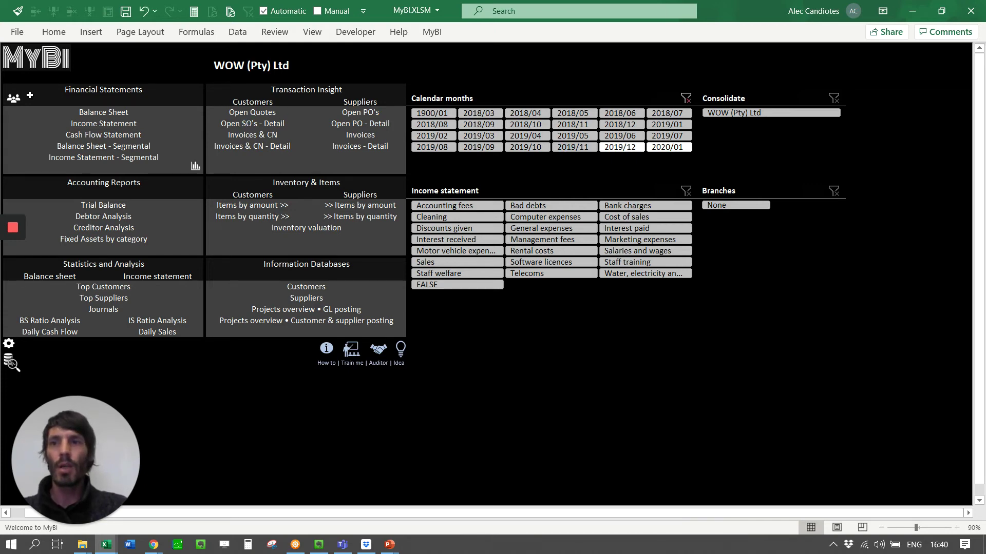
{"action": "left_click", "coordinate": [16, 106]}
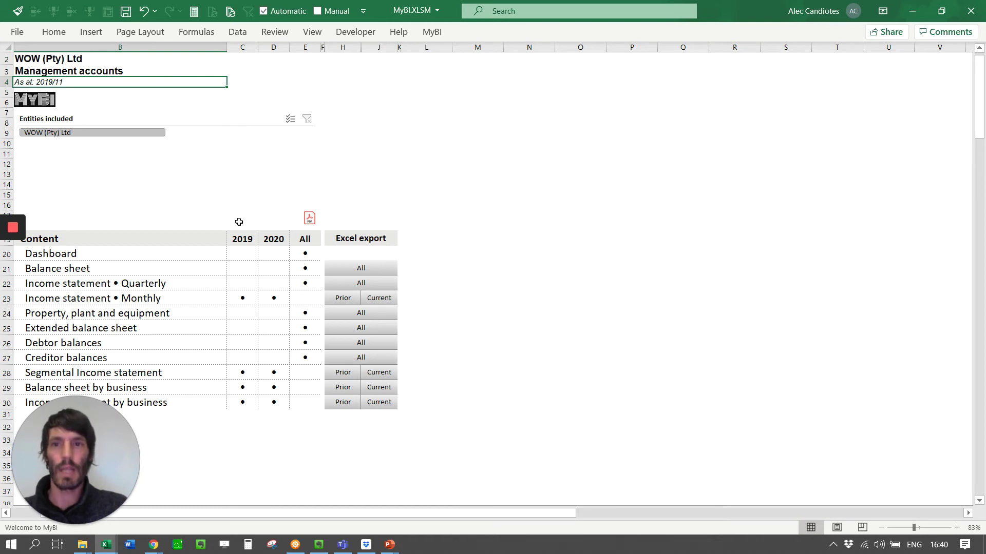
{"action": "left_click", "coordinate": [57, 255]}
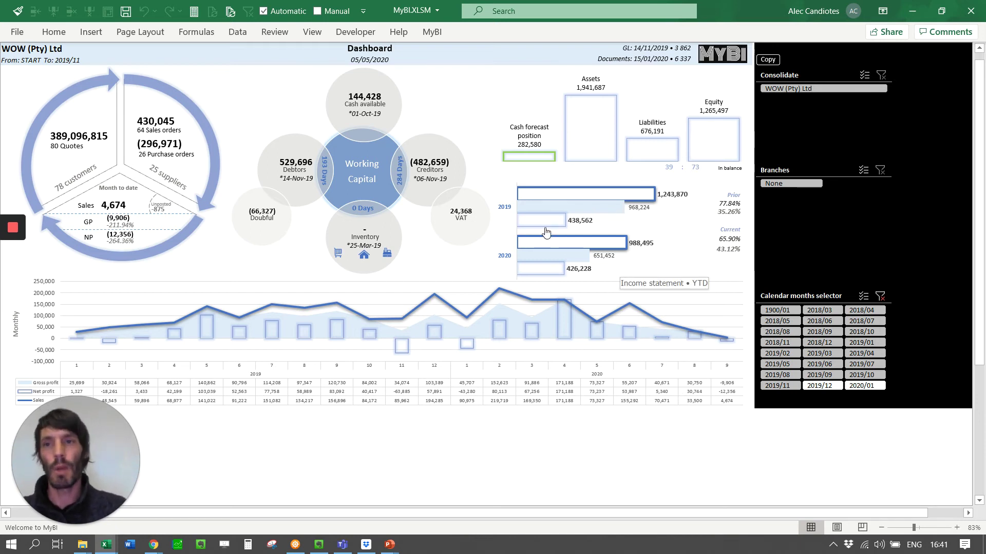
{"action": "left_click", "coordinate": [734, 58]}
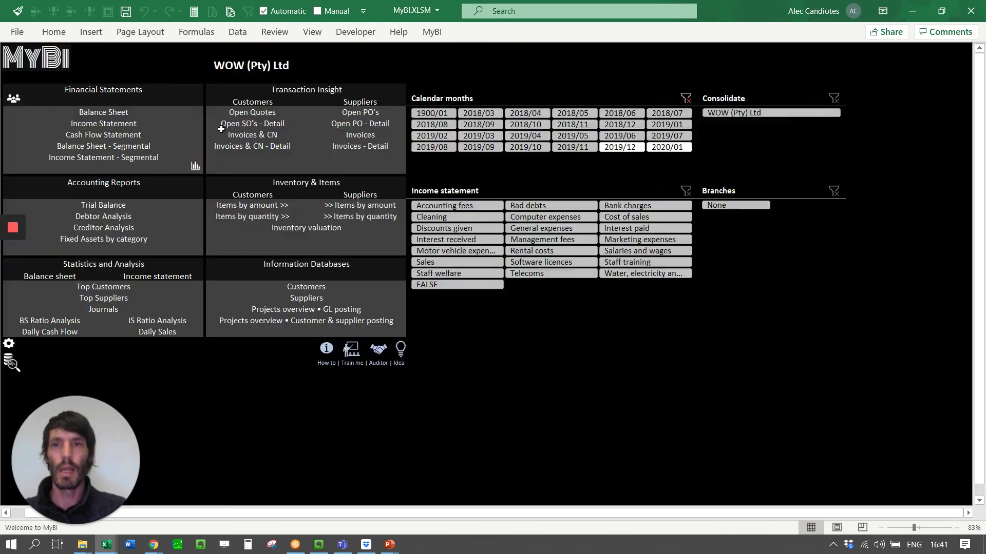
{"action": "left_click", "coordinate": [13, 98]}
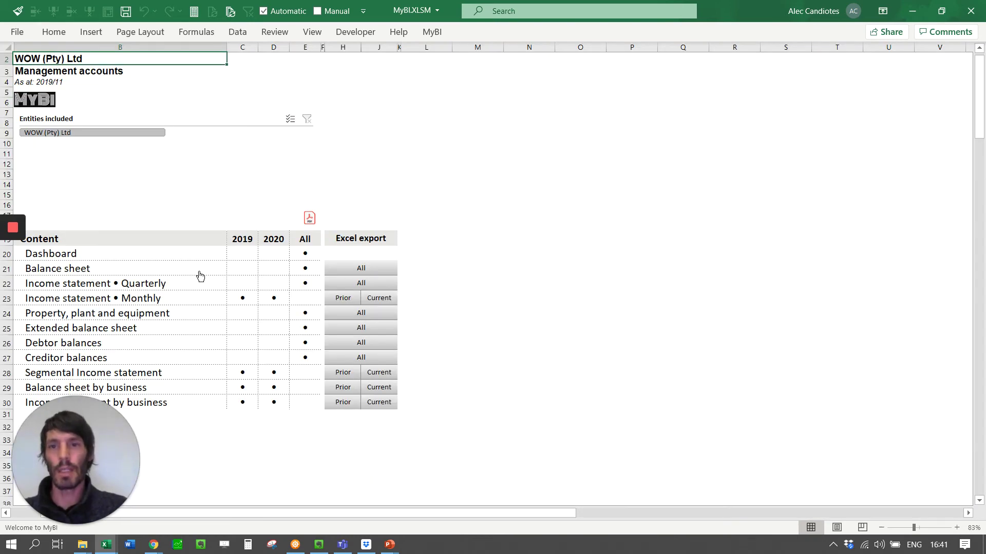
{"action": "left_click", "coordinate": [359, 267]}
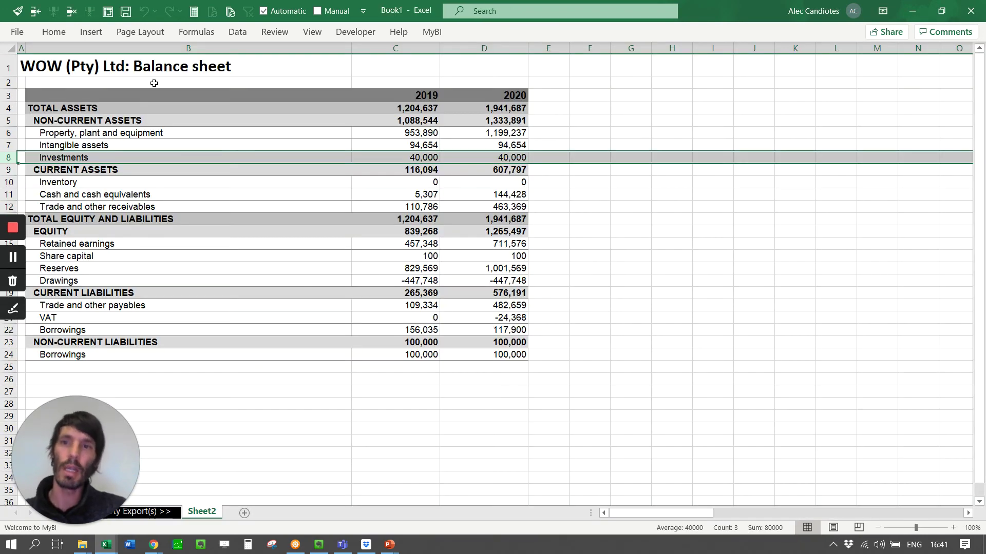
Test editing the exported 2020 Investments cell, cancelling to keep 40,000.
{"action": "left_click", "coordinate": [422, 130]}
{"action": "left_click", "coordinate": [444, 156]}
{"action": "type", "text": "safds"}
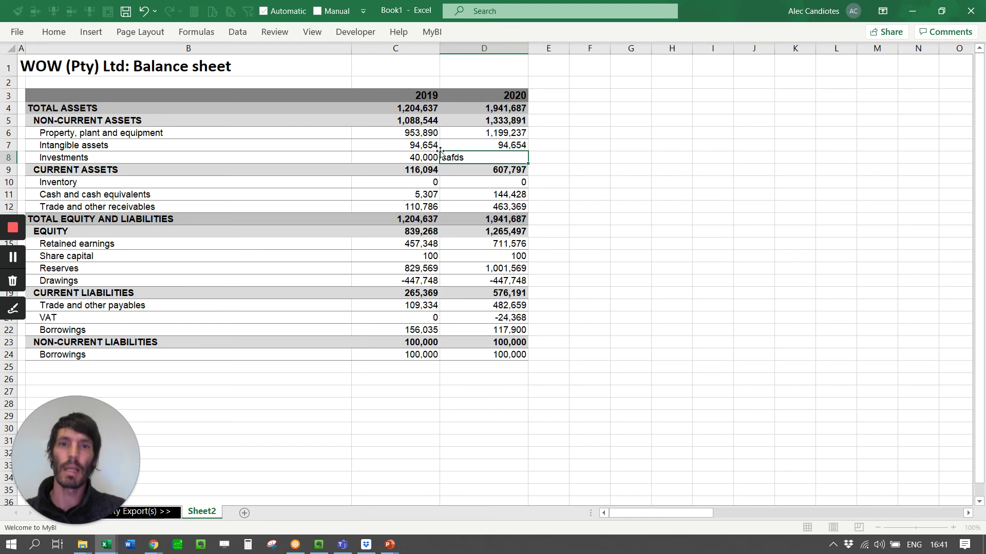
{"action": "key", "text": "Escape"}
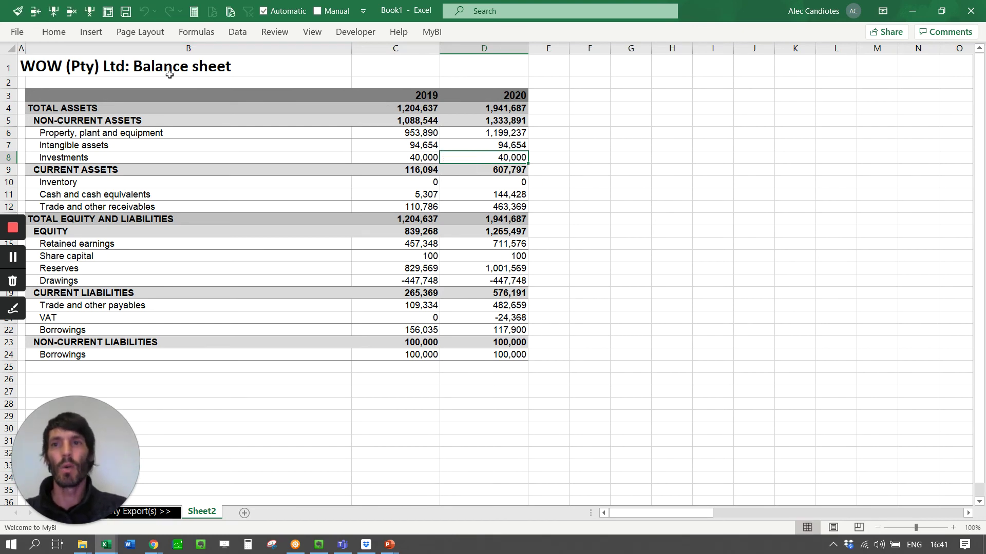
Export the monthly income statement to Book1, check Cost of sales and Telecoms, and return to MyBI.
{"action": "key", "text": "alt+Tab"}
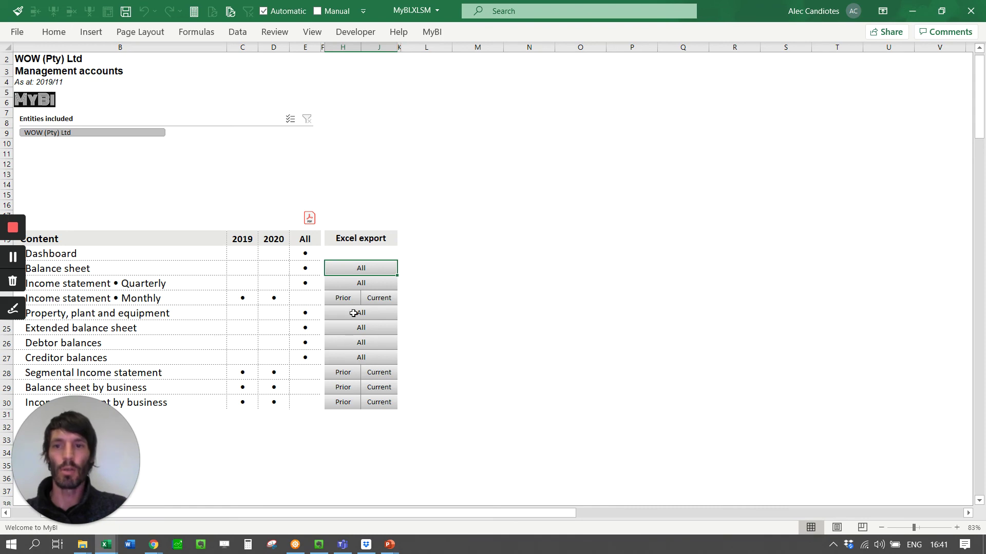
{"action": "left_click", "coordinate": [341, 297]}
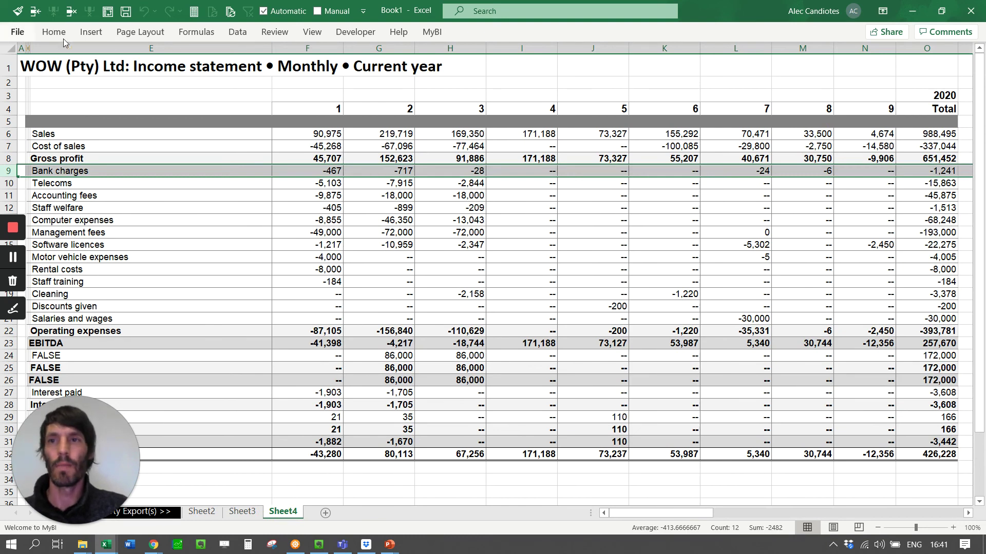
{"action": "left_click", "coordinate": [315, 143]}
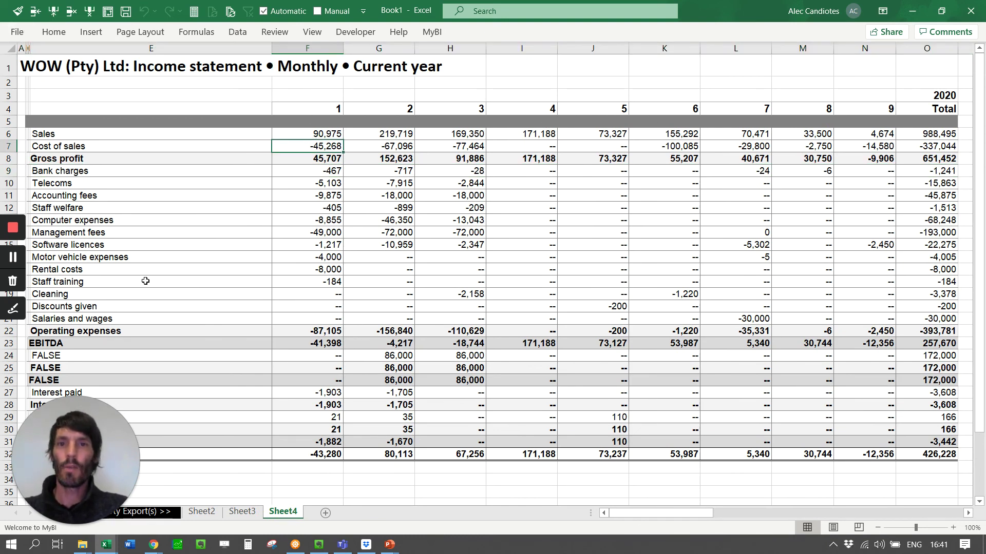
{"action": "left_click", "coordinate": [315, 182]}
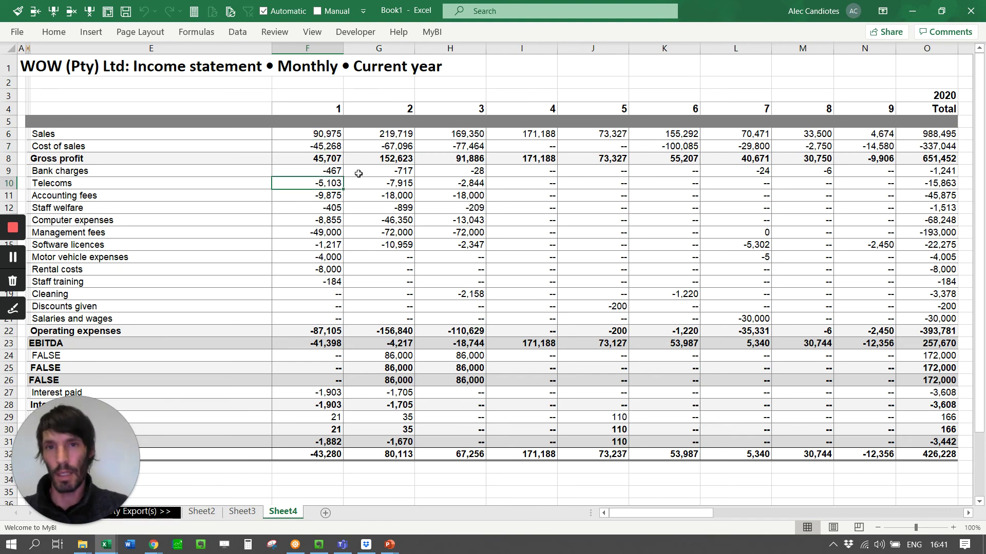
{"action": "key", "text": "alt+Tab"}
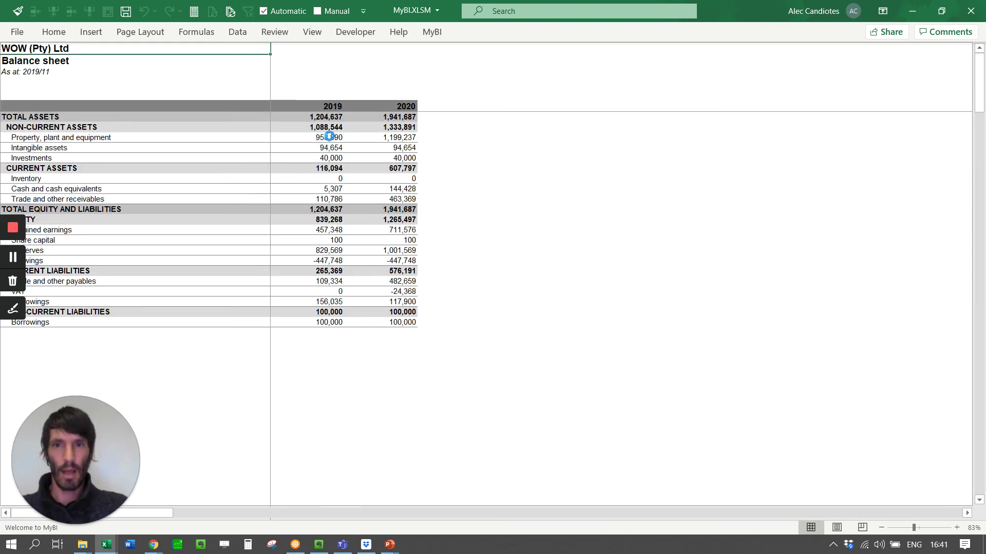
{"action": "double_click", "coordinate": [329, 136]}
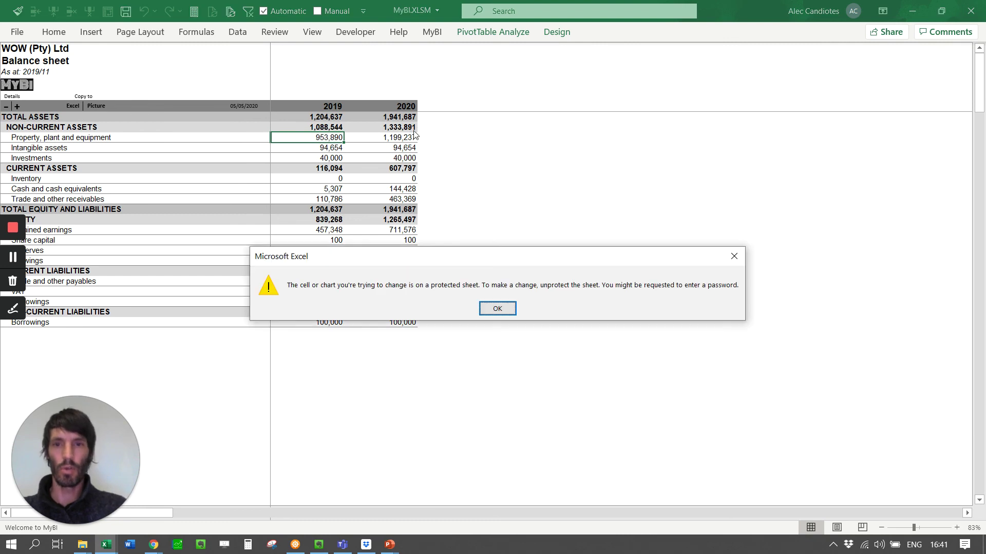
{"action": "left_click", "coordinate": [497, 307]}
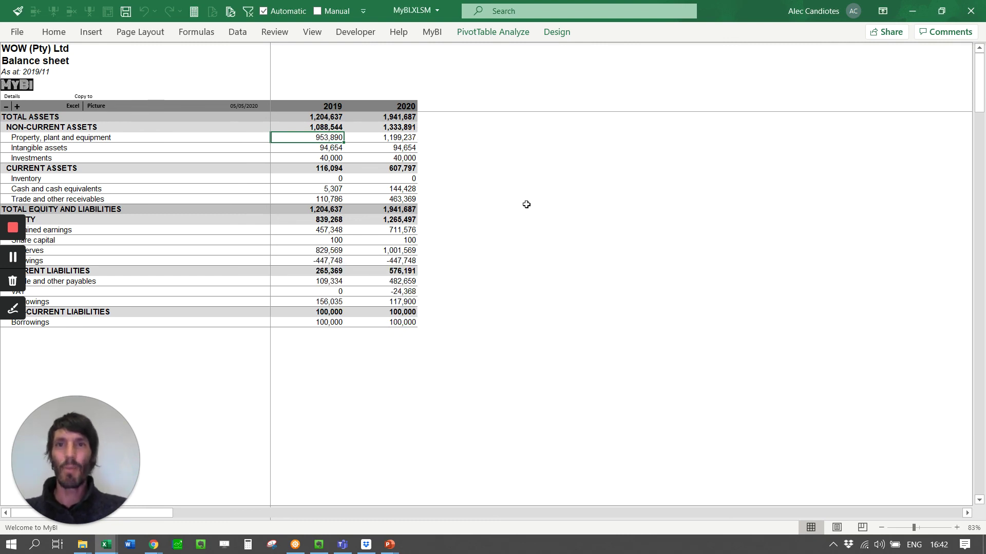